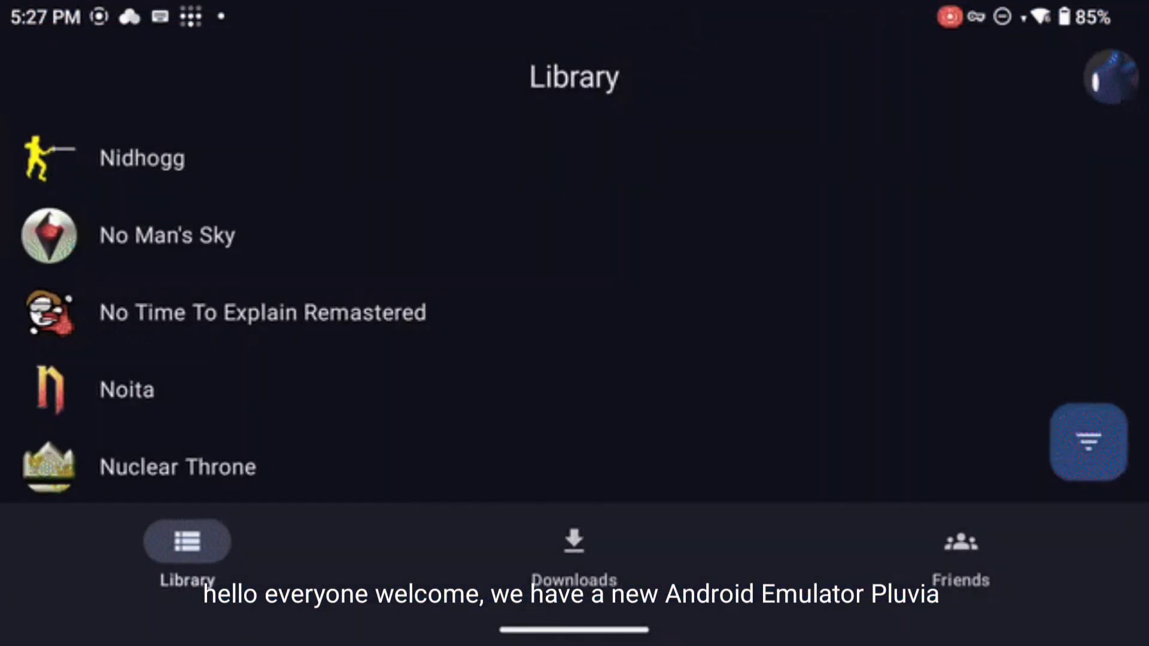
Step: Launch Nidhogg from its game page in the Pluvia library
left_click(57, 469)
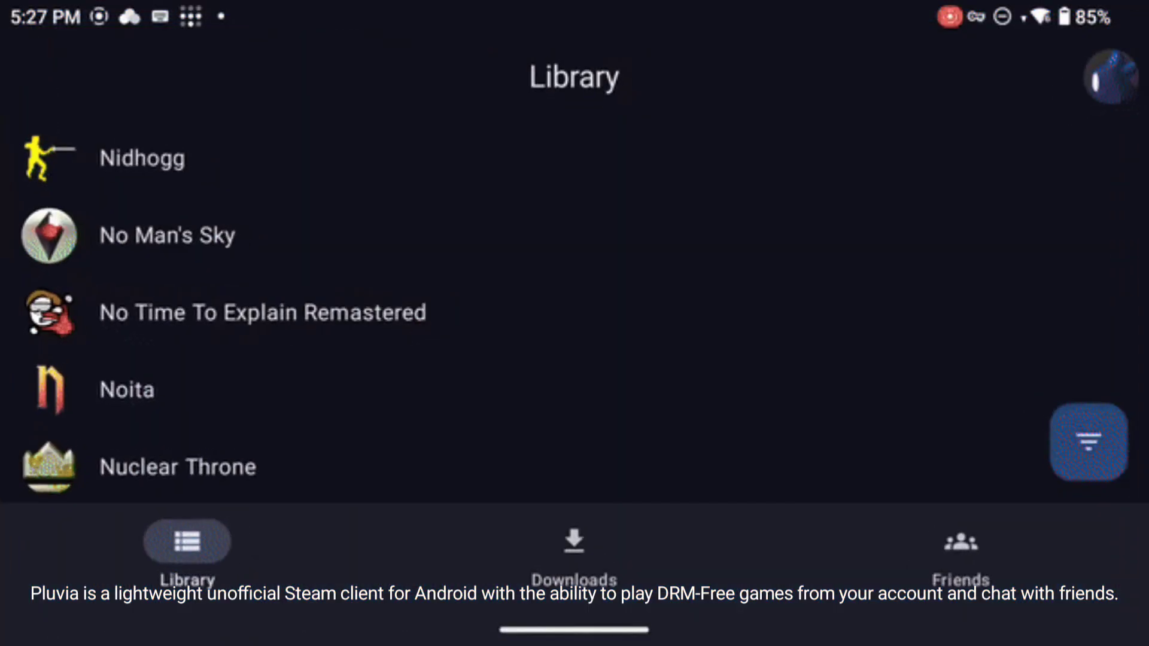
left_click(142, 158)
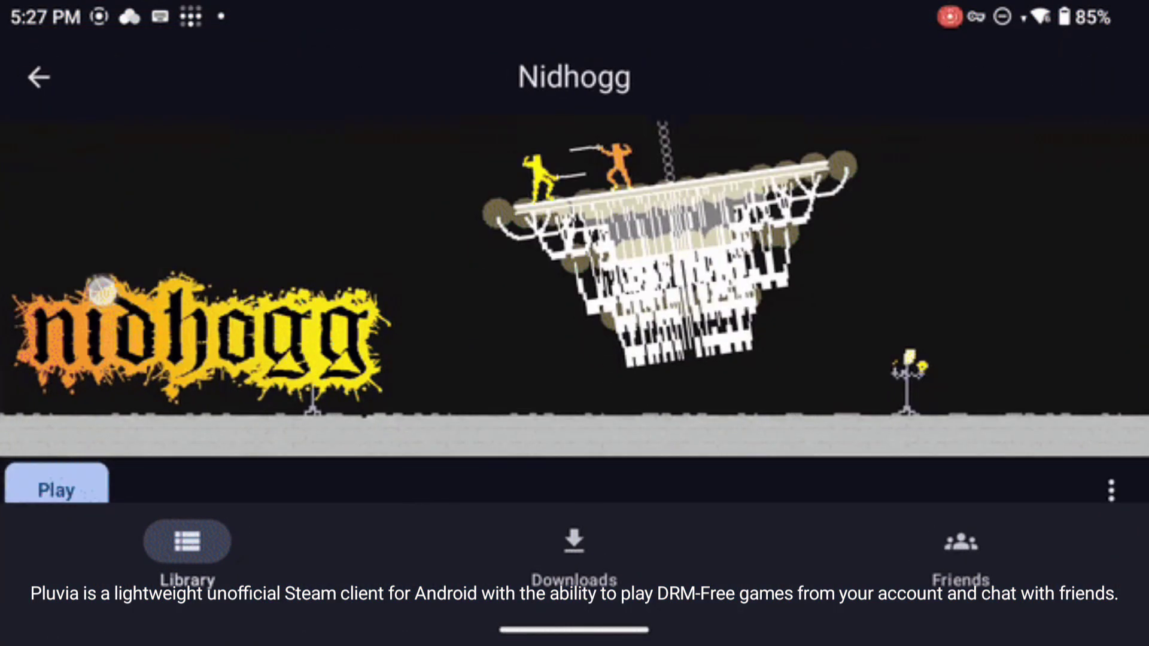
left_click(57, 469)
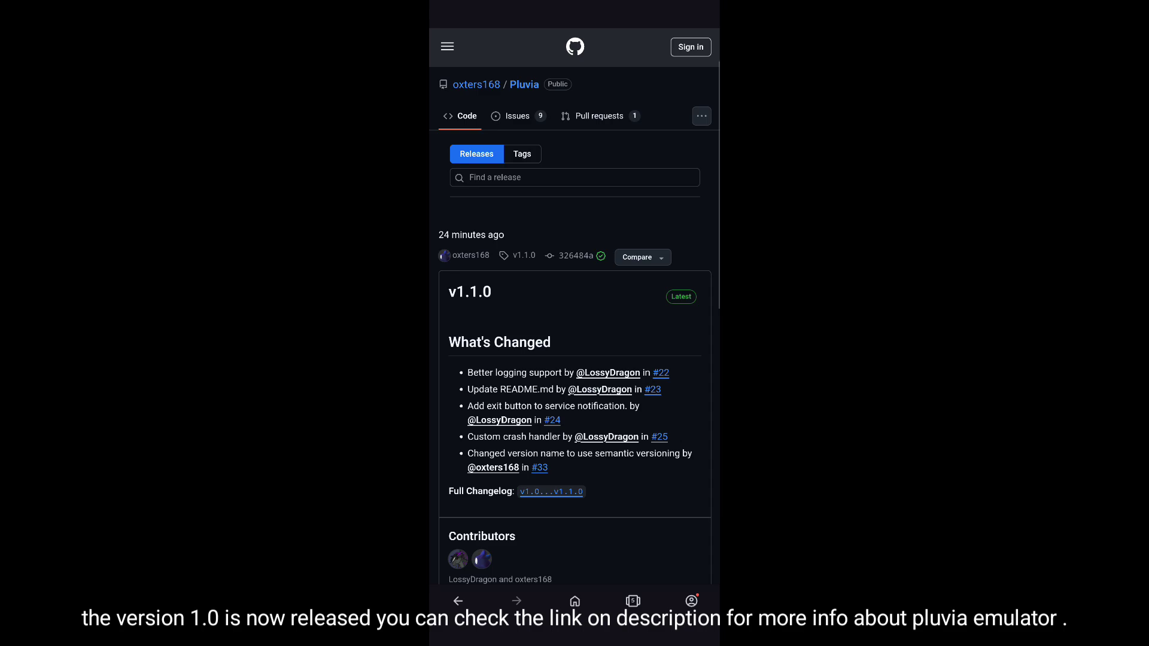
scroll(575, 359, "down", 4)
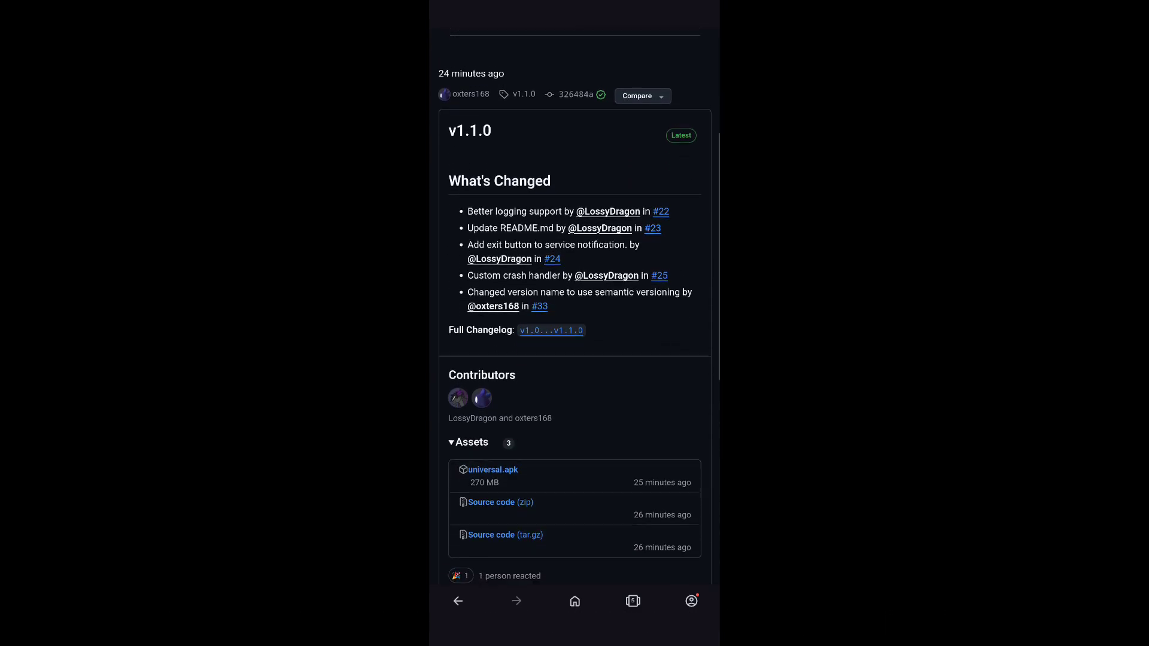
scroll(575, 360, "down", 2)
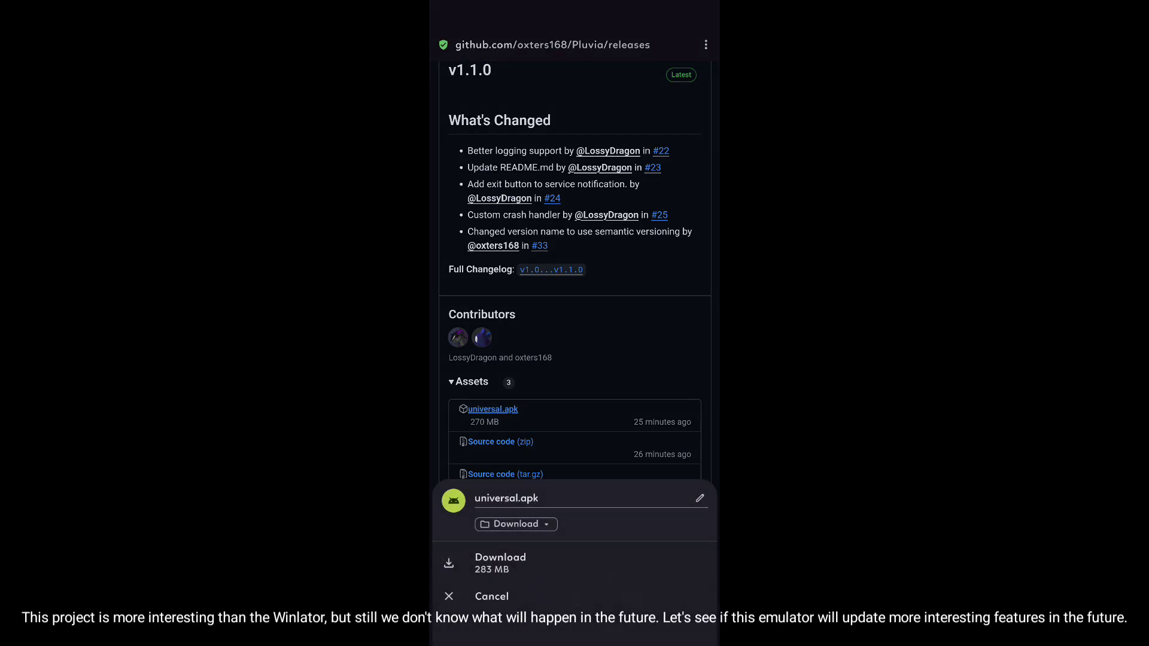
Step: Download universal.apk from the Pluvia v1.1.0 release assets
left_click(499, 563)
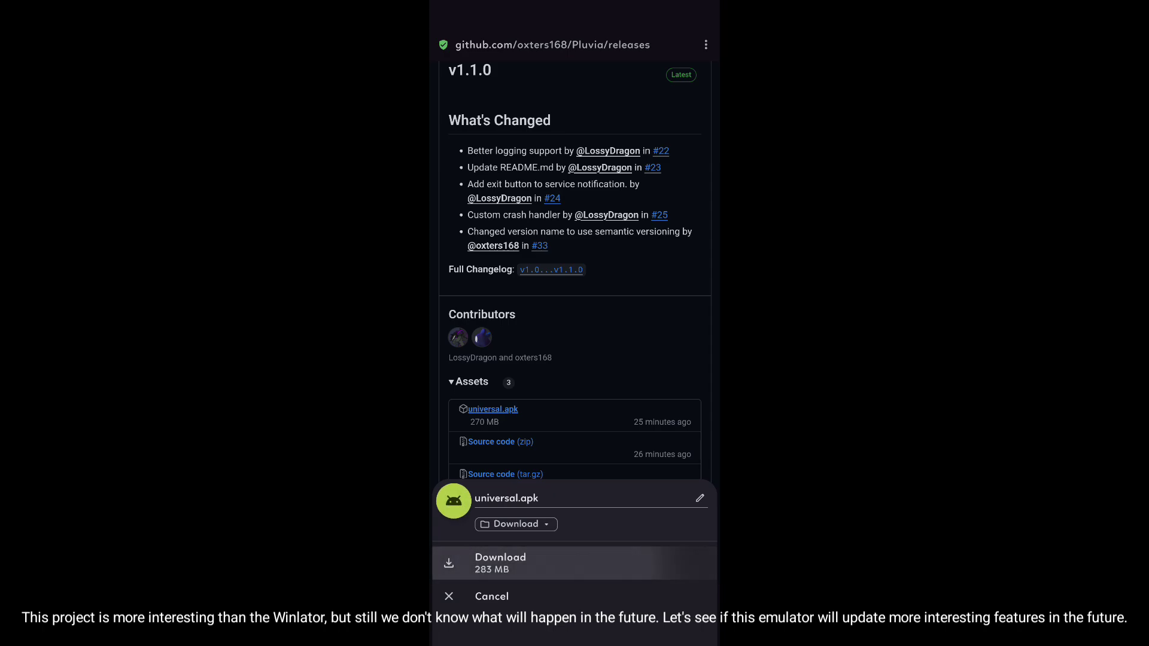
scroll(575, 324, "up", 4)
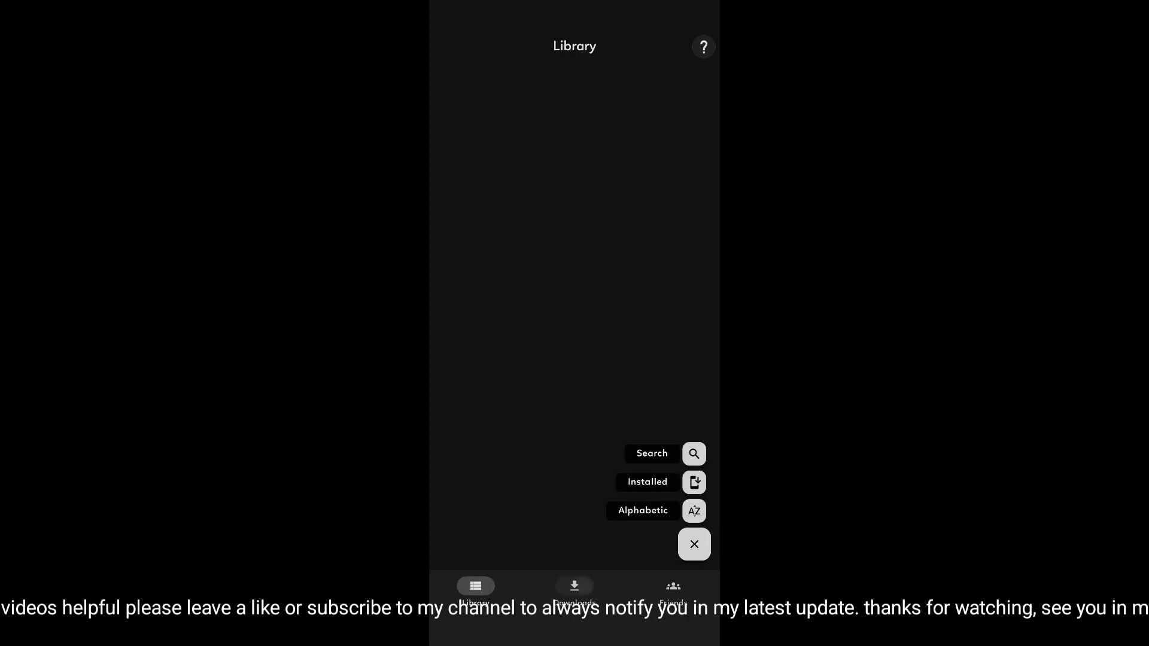
Step: Switch Pluvia to the Downloads tab showing the TODO placeholder
left_click(575, 589)
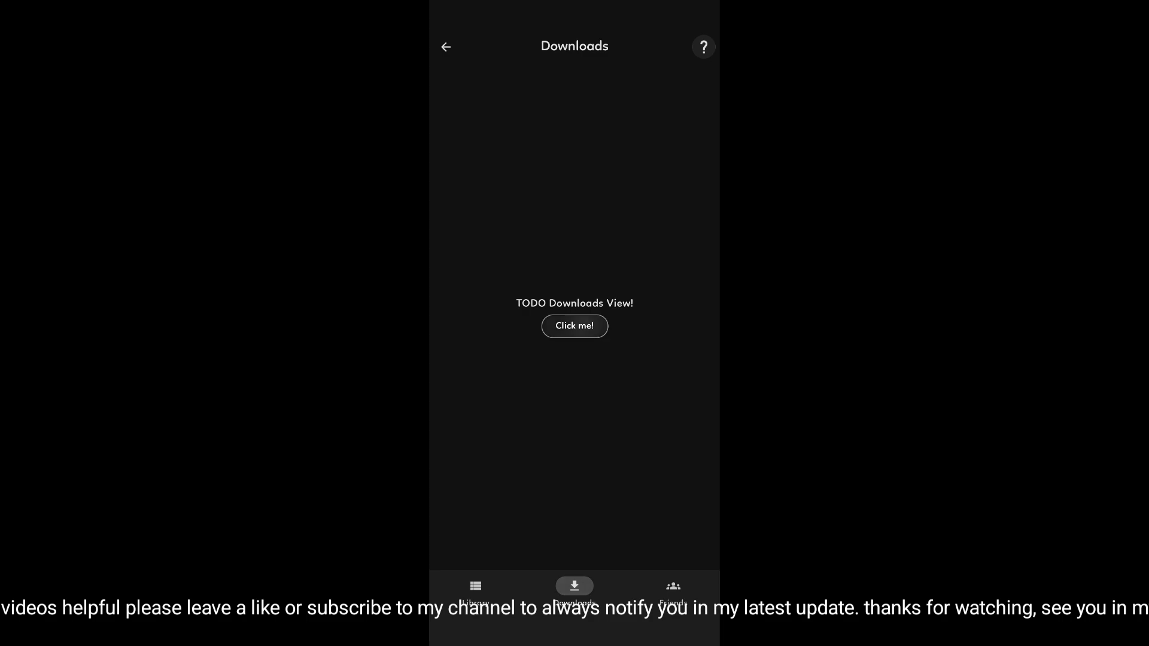